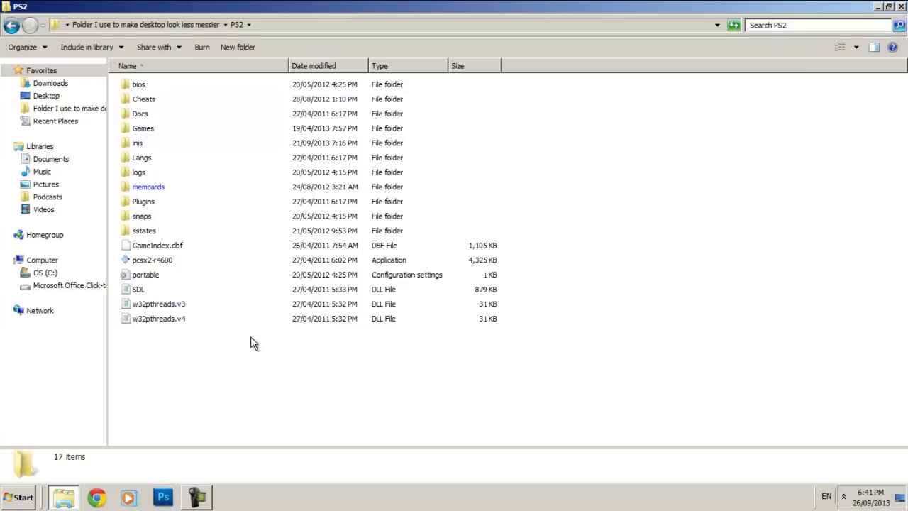
Step: Launch pcsx2-r4600 from the PS2 folder and move the emulator window aside
{"action": "double_click", "coordinate": [175, 260]}
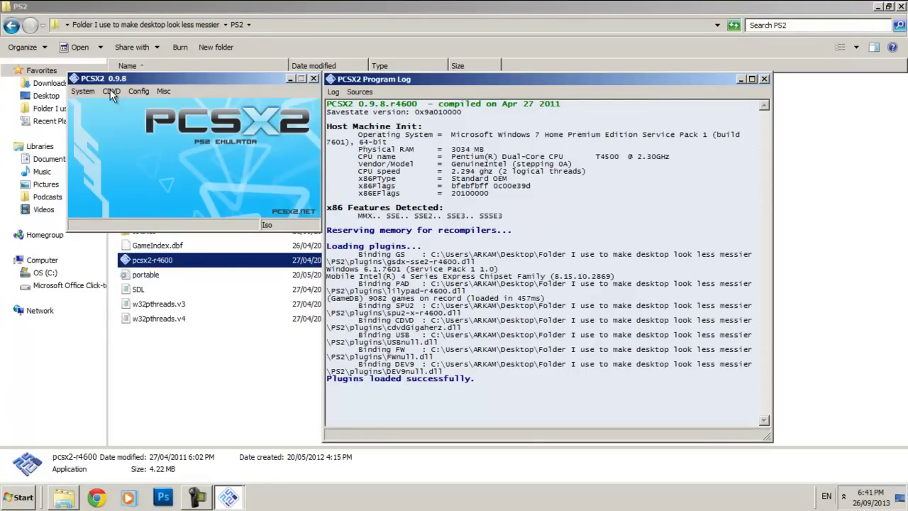
{"action": "left_click_drag", "start_coordinate": [142, 78], "coordinate": [207, 77]}
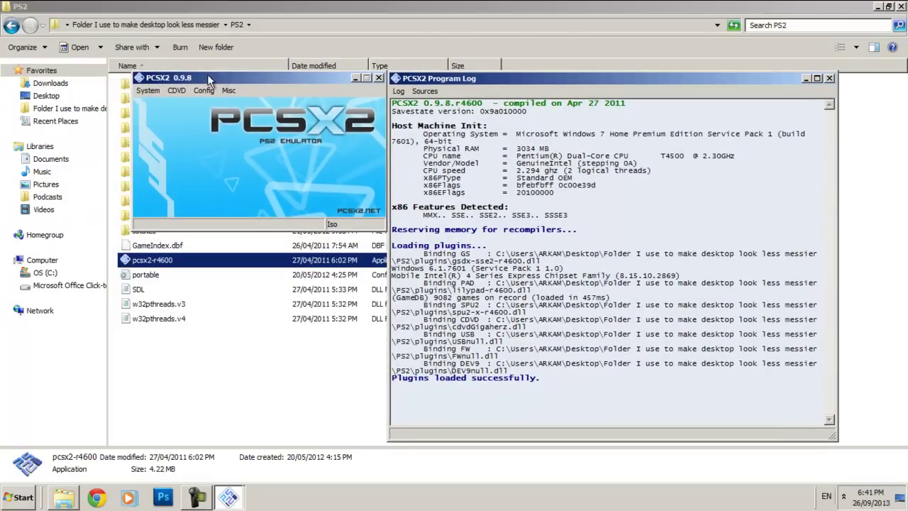
{"action": "left_click", "coordinate": [178, 91]}
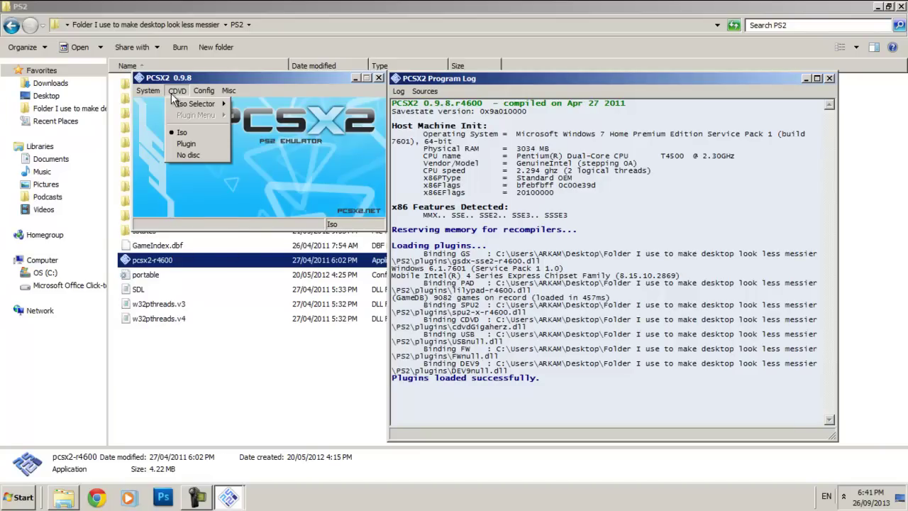
{"action": "mouse_move", "coordinate": [190, 106]}
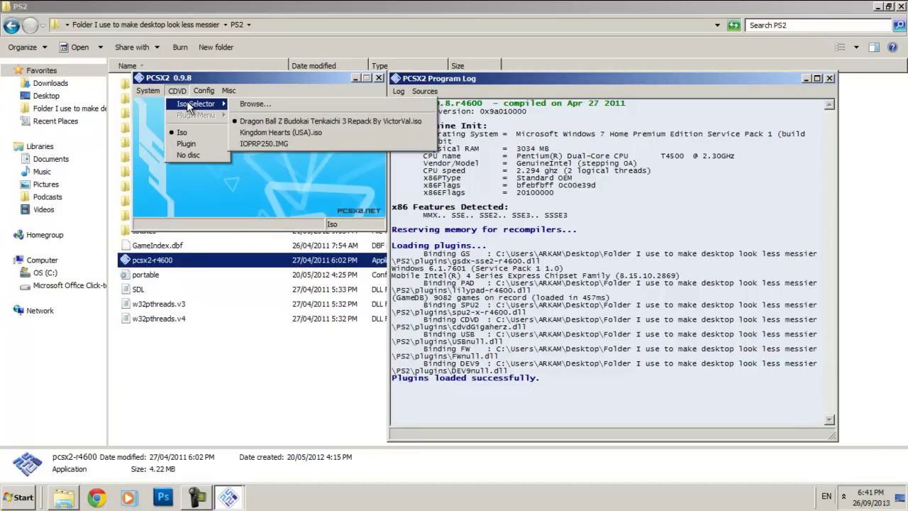
{"action": "left_click", "coordinate": [119, 113]}
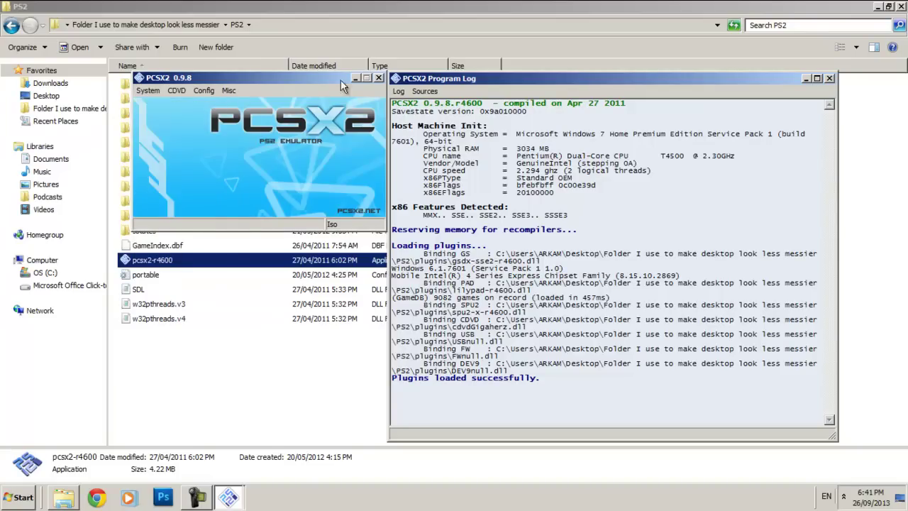
Step: Open the LilyPad controller plugin settings and reposition the settings window
{"action": "left_click", "coordinate": [148, 90]}
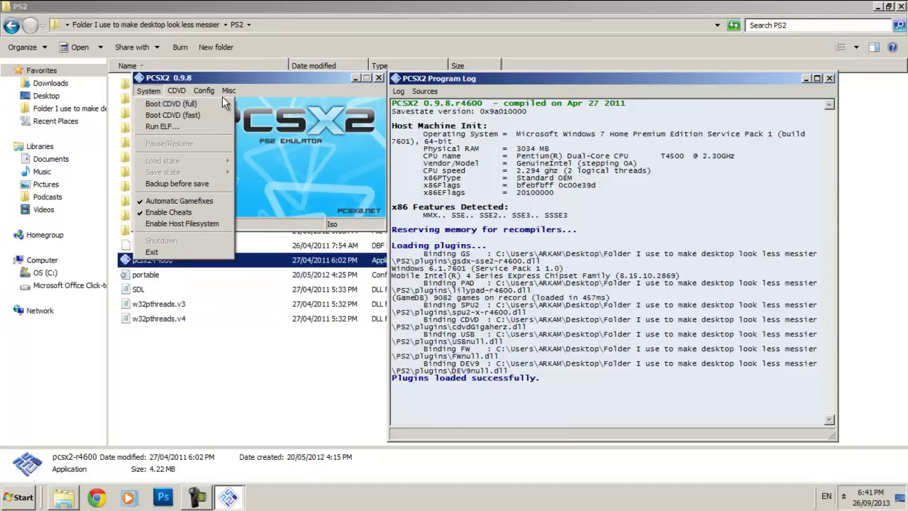
{"action": "mouse_move", "coordinate": [204, 90]}
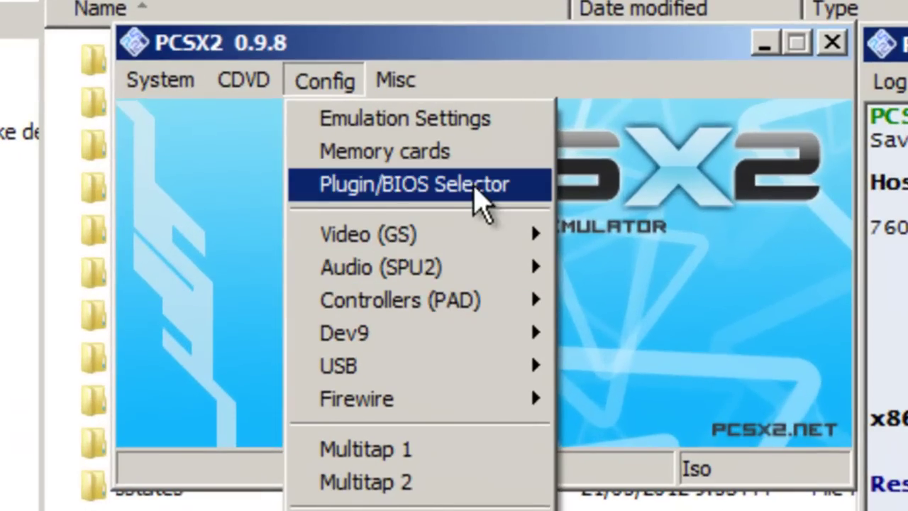
{"action": "mouse_move", "coordinate": [461, 300]}
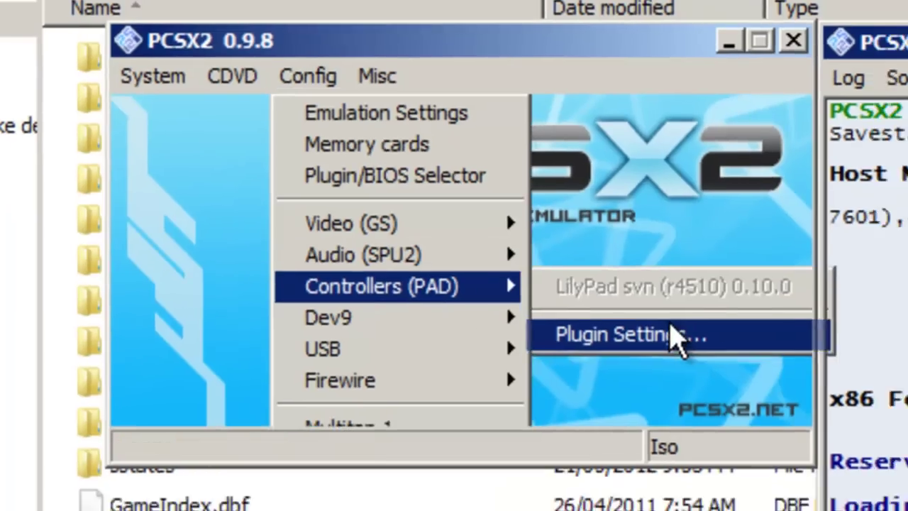
{"action": "left_click", "coordinate": [709, 351]}
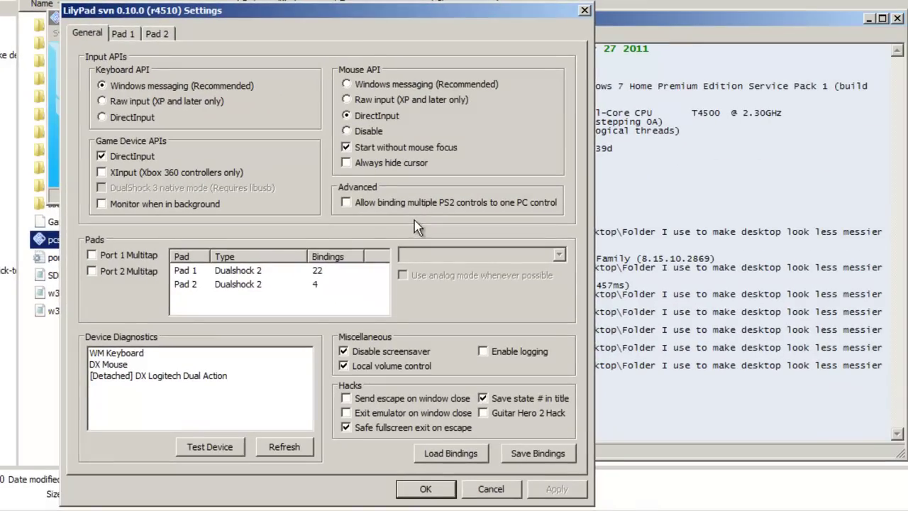
{"action": "left_click_drag", "start_coordinate": [145, 11], "coordinate": [167, 0]}
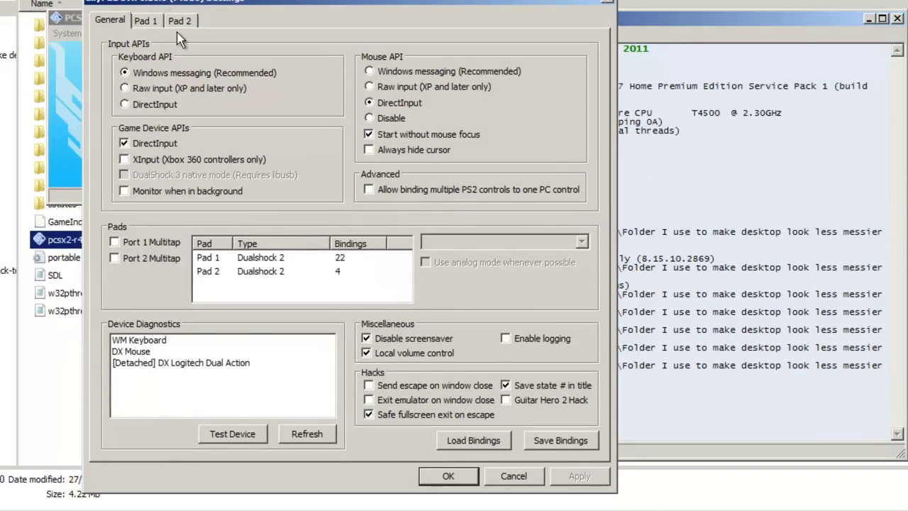
Step: Clear Pad 2's existing bindings and bind its D-pad Up, Left, Right and Down to the matching keyboard arrows
{"action": "left_click", "coordinate": [179, 22]}
{"action": "left_click", "coordinate": [203, 434]}
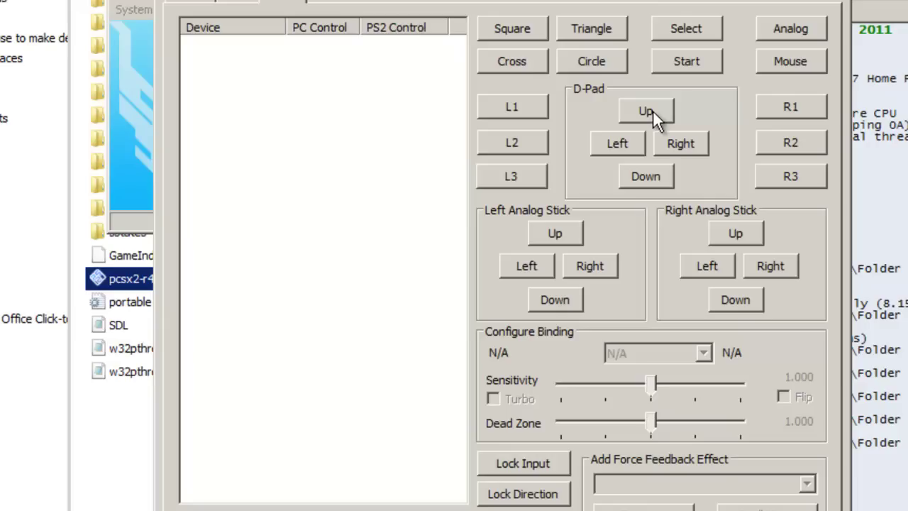
{"action": "left_click", "coordinate": [652, 109]}
{"action": "key", "text": "Up"}
{"action": "left_click", "coordinate": [632, 146]}
{"action": "key", "text": "Left"}
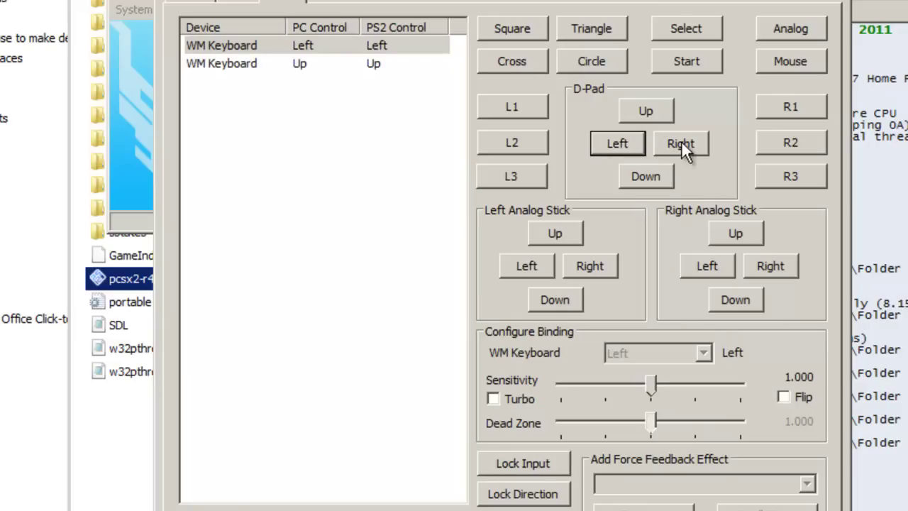
{"action": "left_click", "coordinate": [680, 141]}
{"action": "key", "text": "Right"}
{"action": "left_click", "coordinate": [654, 186]}
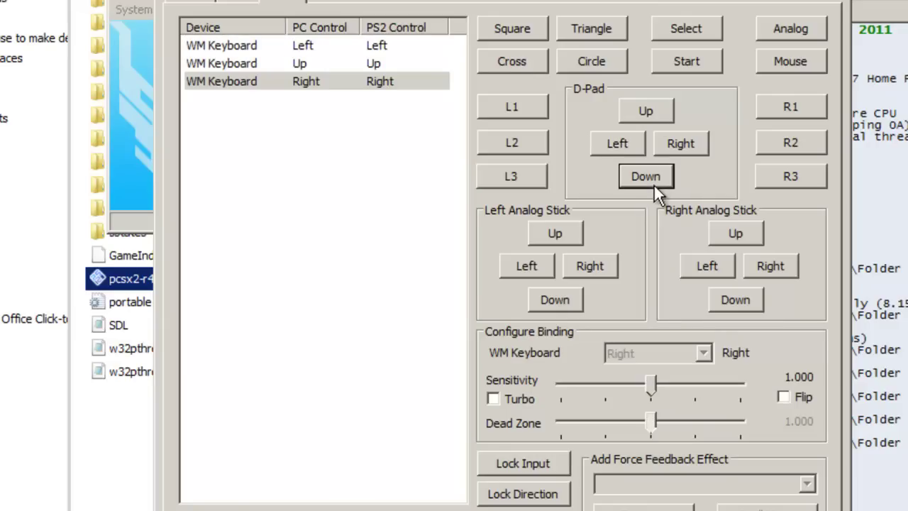
{"action": "key", "text": "Down"}
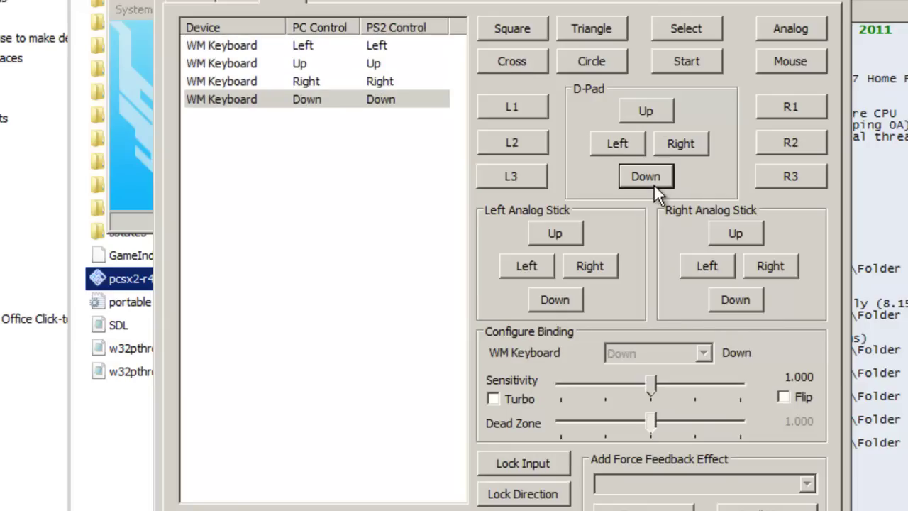
Step: Bind Pad 2's left analog stick to mouse movement: Up to Y-axis -, Right to X-axis +, Left to X-axis -, Down to Y-axis +
{"action": "left_click", "coordinate": [553, 232]}
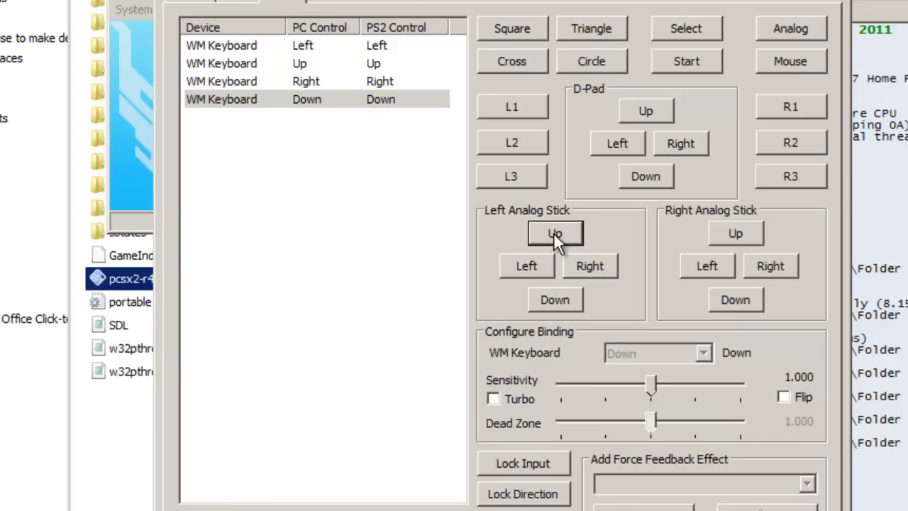
{"action": "mouse_move", "coordinate": [553, 171]}
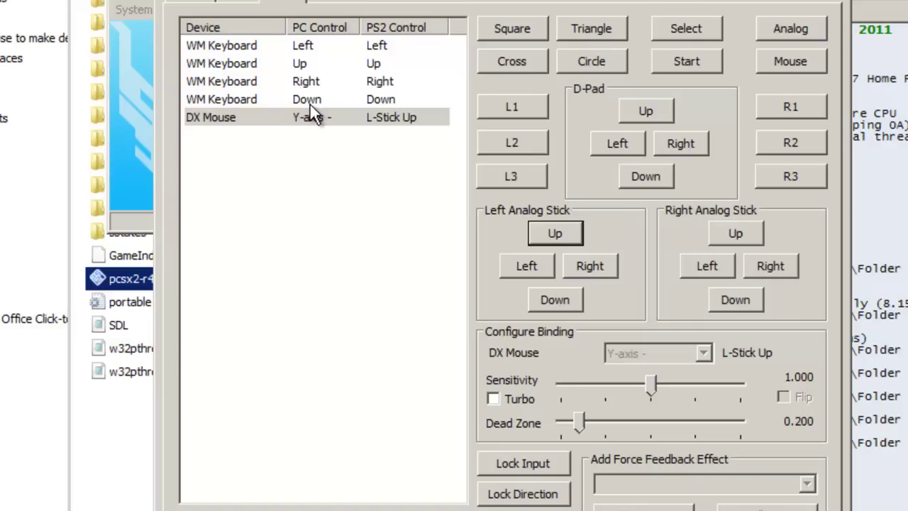
{"action": "left_click", "coordinate": [303, 124]}
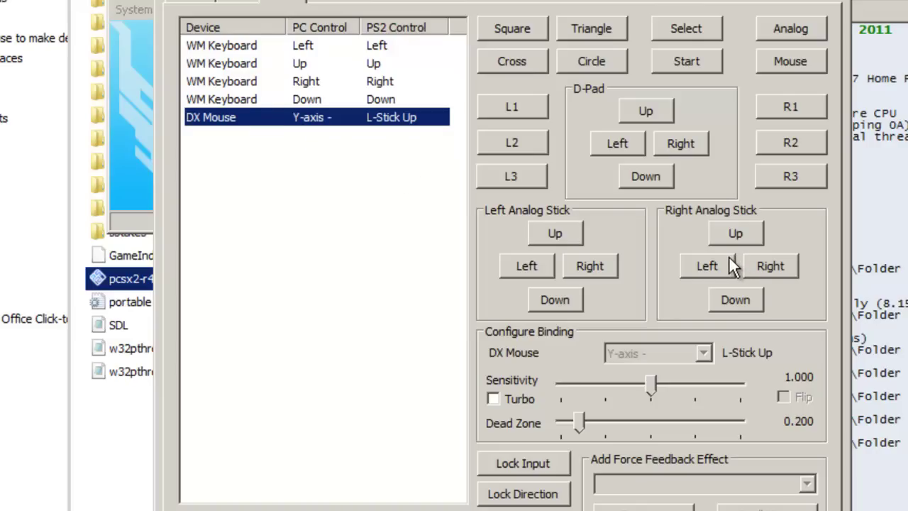
{"action": "left_click", "coordinate": [578, 269]}
{"action": "left_click", "coordinate": [524, 266]}
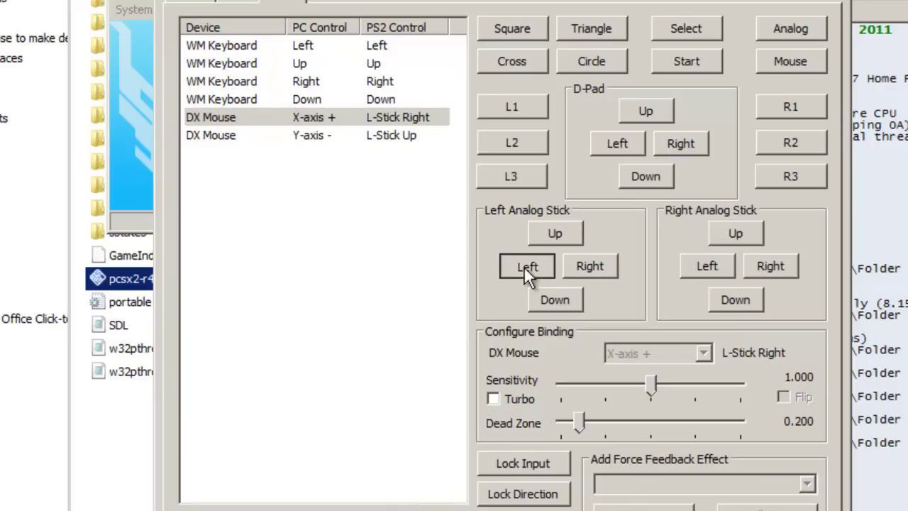
{"action": "left_click", "coordinate": [573, 299]}
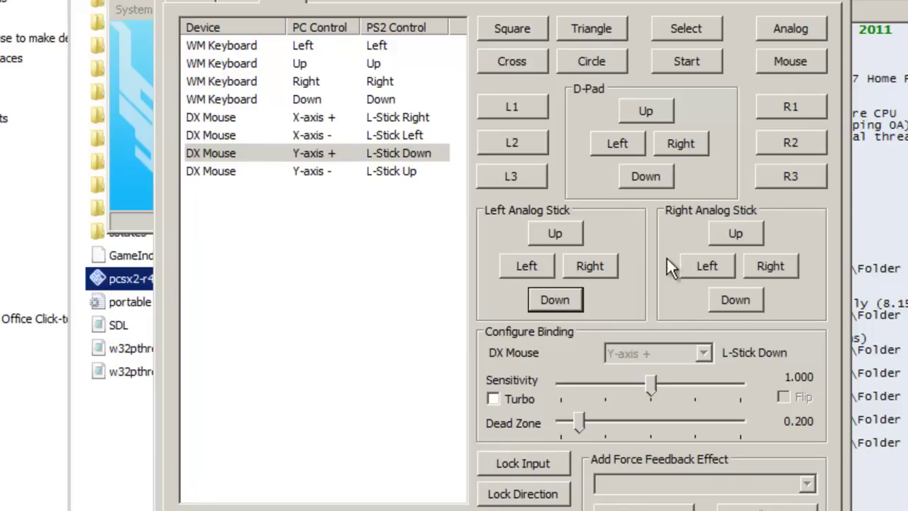
Step: Bind Pad 2's right analog stick to the keyboard: Up to W, Left to A, Right to D and Down to S
{"action": "left_click", "coordinate": [735, 227]}
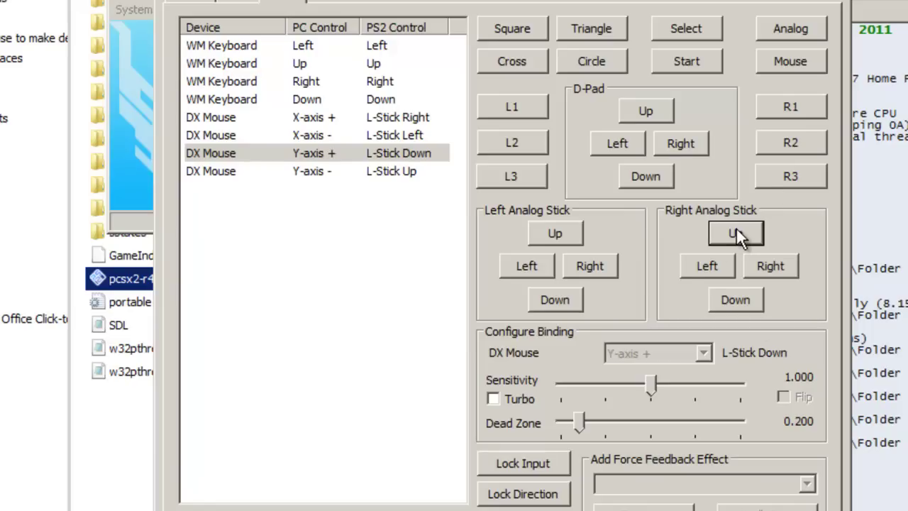
{"action": "key", "text": "w"}
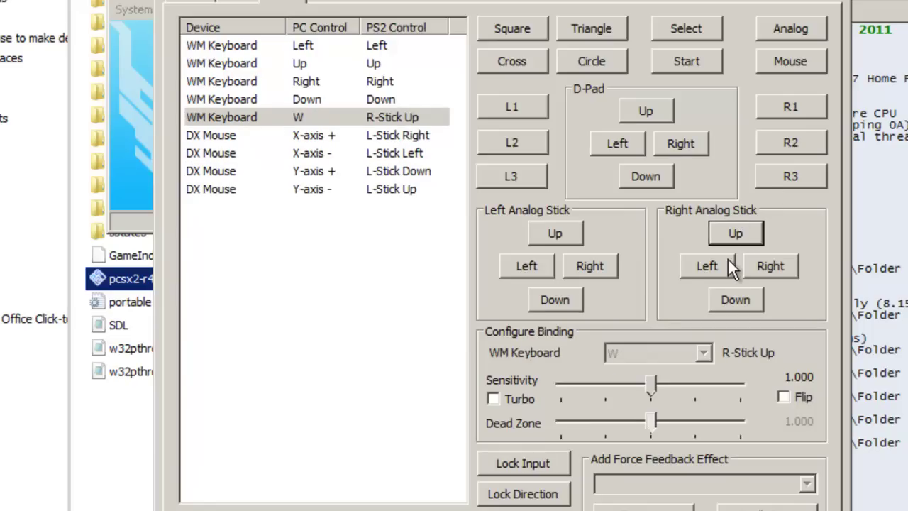
{"action": "left_click", "coordinate": [726, 260]}
{"action": "key", "text": "a"}
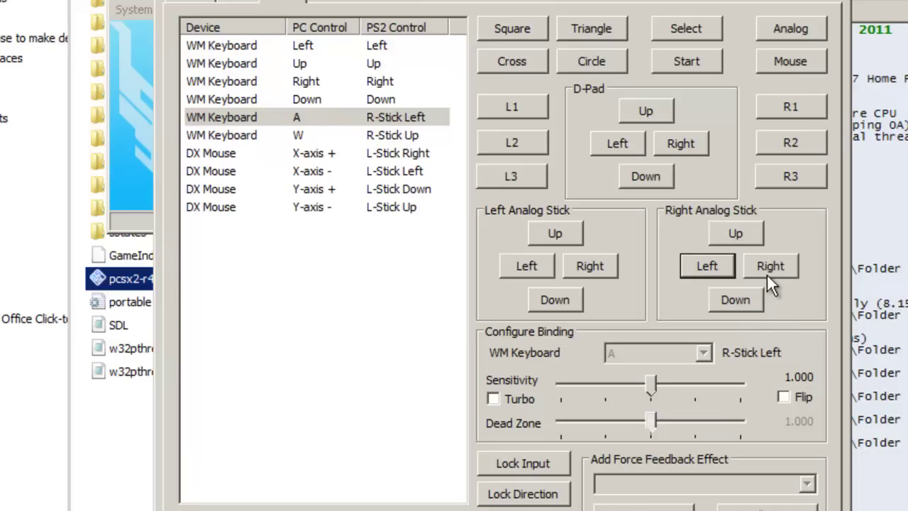
{"action": "left_click", "coordinate": [769, 268]}
{"action": "key", "text": "d"}
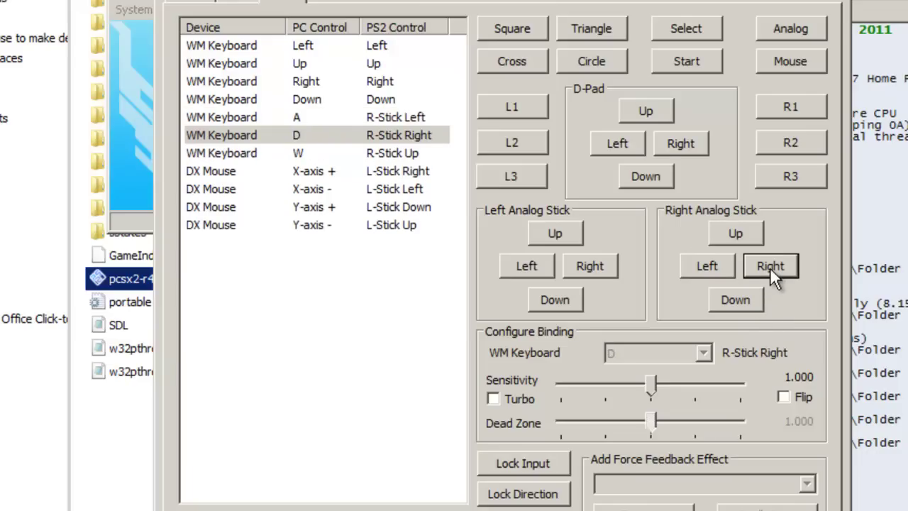
{"action": "left_click", "coordinate": [749, 307]}
{"action": "key", "text": "s"}
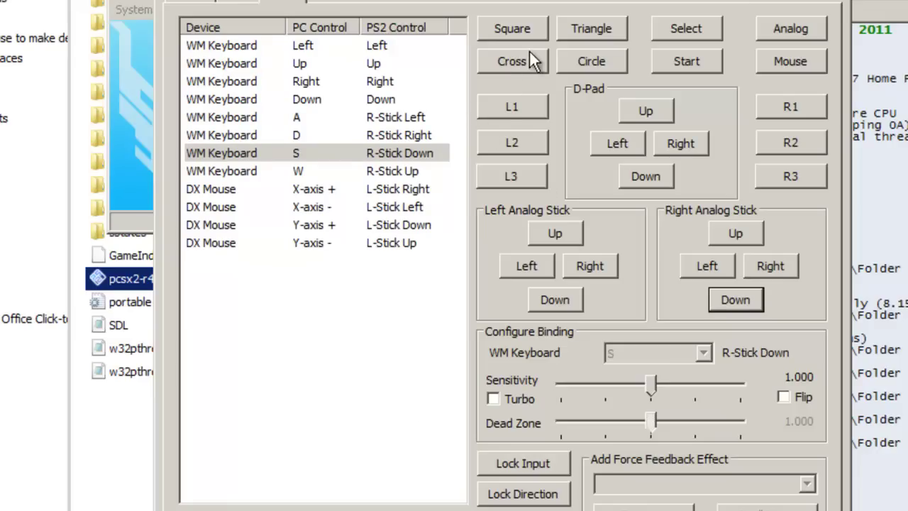
Step: Bind Pad 2's Start to Enter and its Select to Space
{"action": "left_click", "coordinate": [698, 62]}
{"action": "key", "text": "Return"}
{"action": "left_click", "coordinate": [701, 31]}
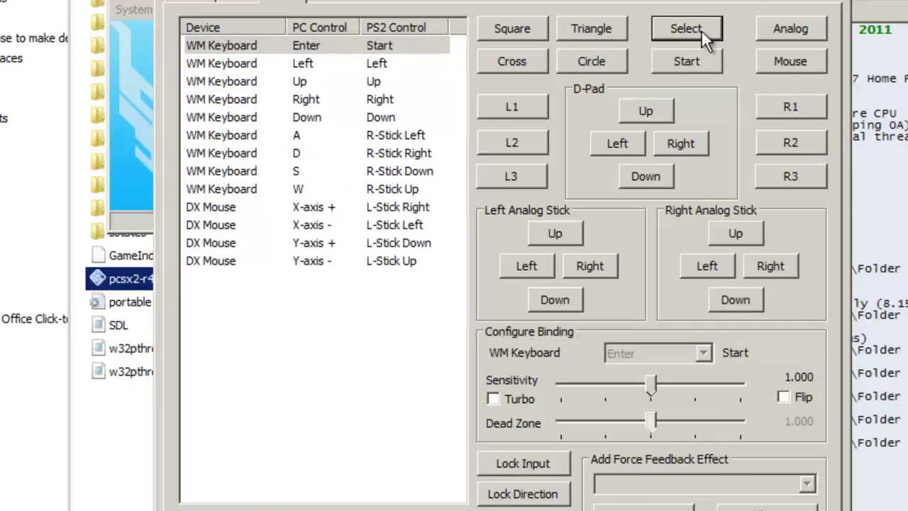
{"action": "key", "text": "space"}
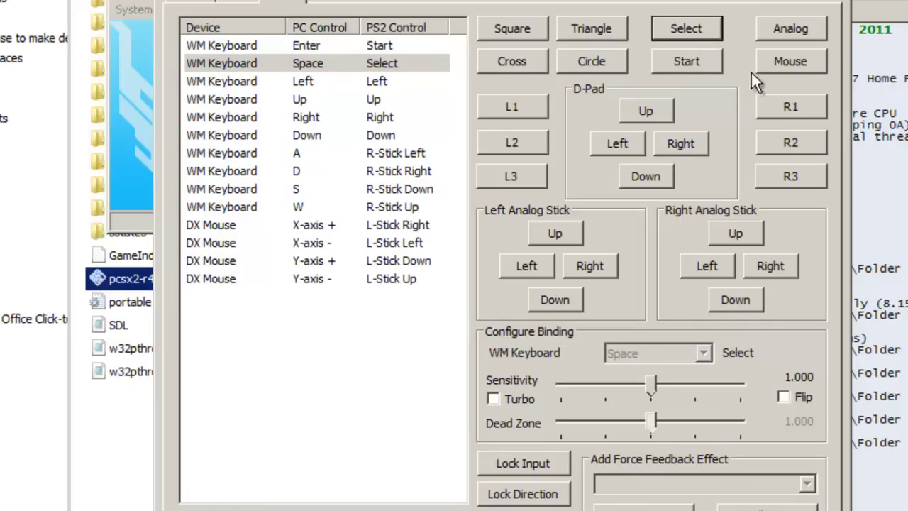
Step: Bind Pad 2's Square to 1 and Triangle to 2, deleting the accidental mouse X-axis binding on Triangle
{"action": "left_click", "coordinate": [523, 30]}
{"action": "key", "text": "1"}
{"action": "left_click", "coordinate": [592, 37]}
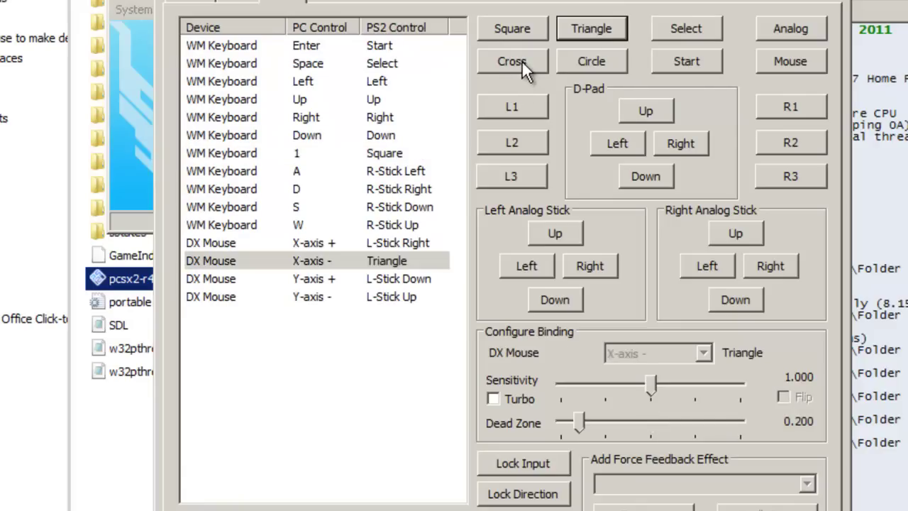
{"action": "left_click", "coordinate": [394, 260]}
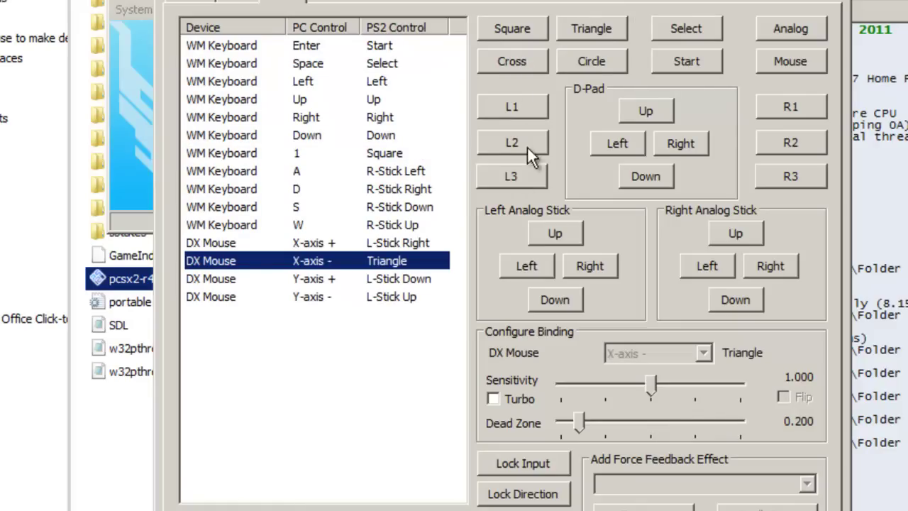
{"action": "key", "text": "Delete"}
{"action": "left_click", "coordinate": [600, 28]}
{"action": "key", "text": "2"}
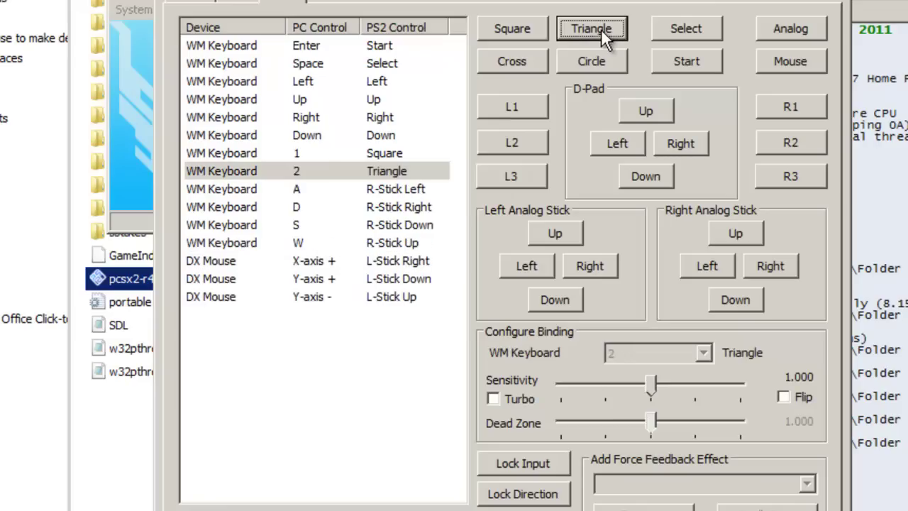
Step: Bind Pad 2's Cross to 3 and Circle to 4, deleting the accidental mouse X-axis binding on Cross
{"action": "left_click", "coordinate": [511, 62]}
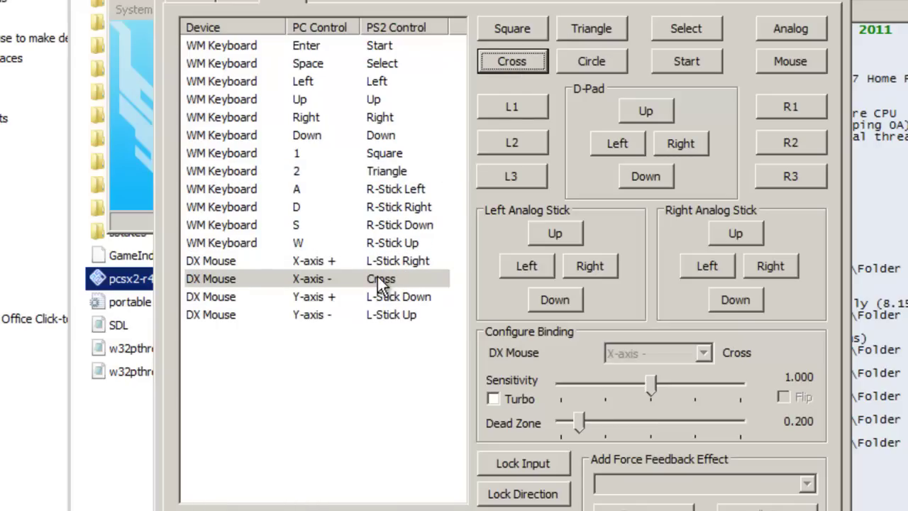
{"action": "left_click", "coordinate": [376, 278]}
{"action": "key", "text": "Delete"}
{"action": "left_click", "coordinate": [527, 60]}
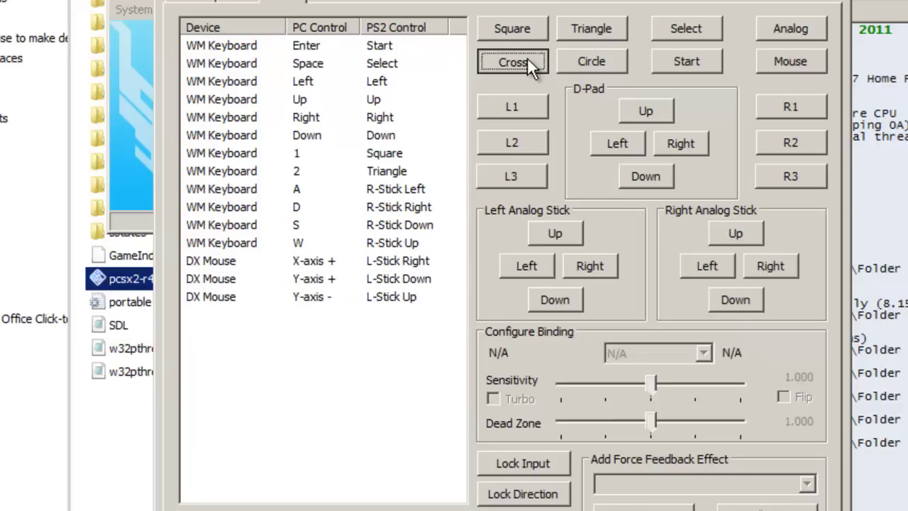
{"action": "key", "text": "3"}
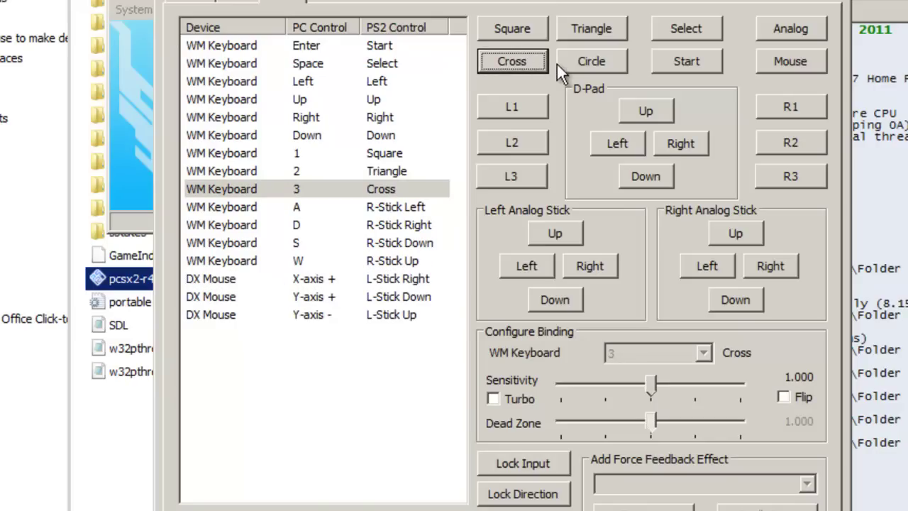
{"action": "left_click", "coordinate": [589, 64]}
{"action": "key", "text": "4"}
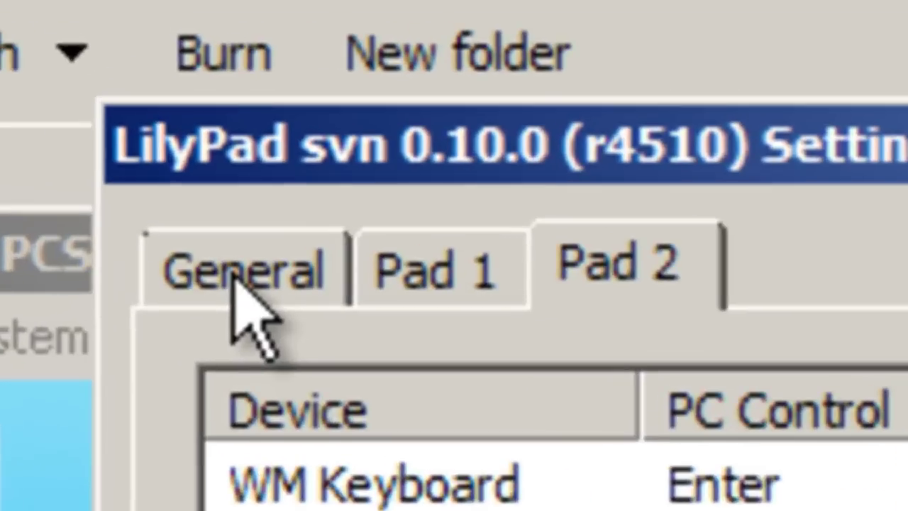
Step: Display the general LilyPad options and the list of Pad 1 bindings
{"action": "left_click", "coordinate": [183, 84]}
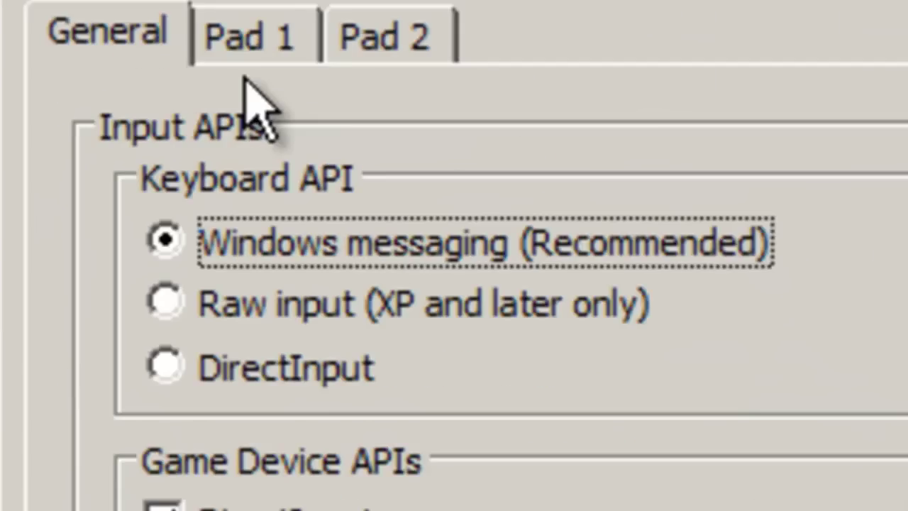
{"action": "left_click", "coordinate": [234, 43]}
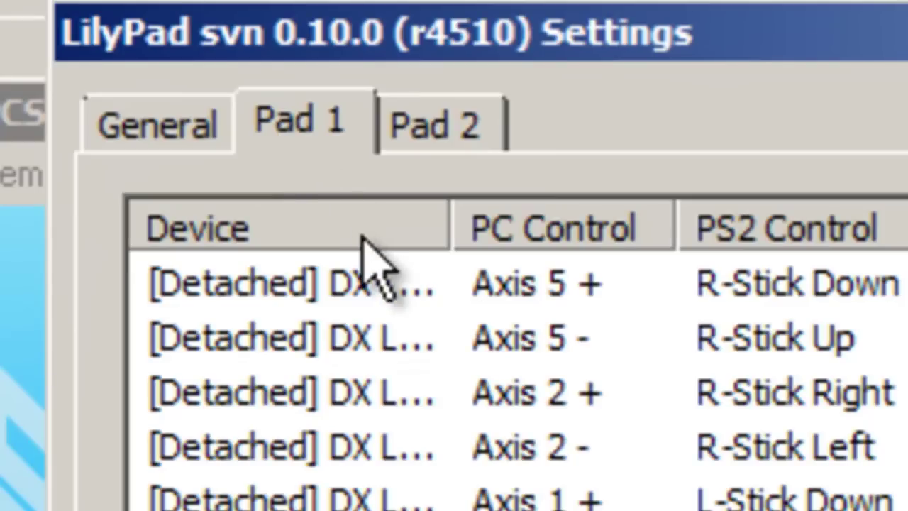
Step: Review Pad 2's bindings, apply the LilyPad changes and close the settings dialog with them accepted
{"action": "left_click", "coordinate": [424, 136]}
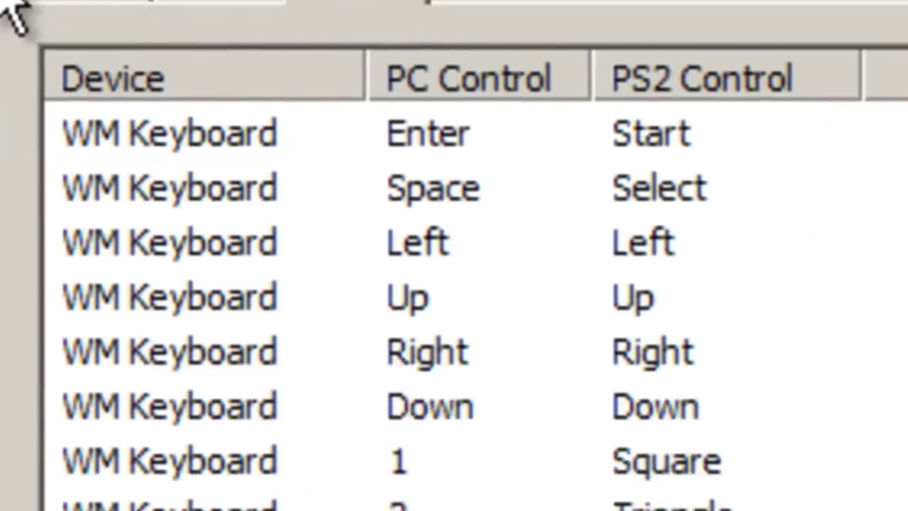
{"action": "left_click", "coordinate": [185, 291]}
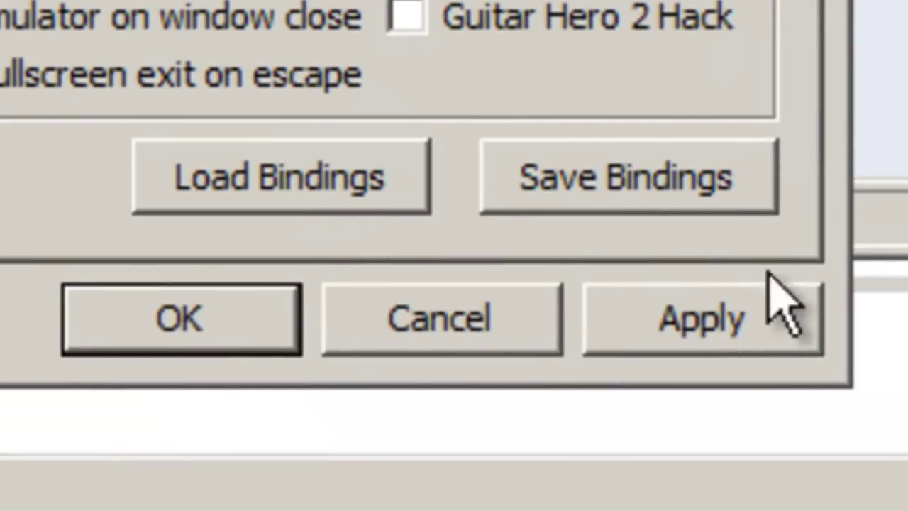
{"action": "left_click", "coordinate": [744, 339]}
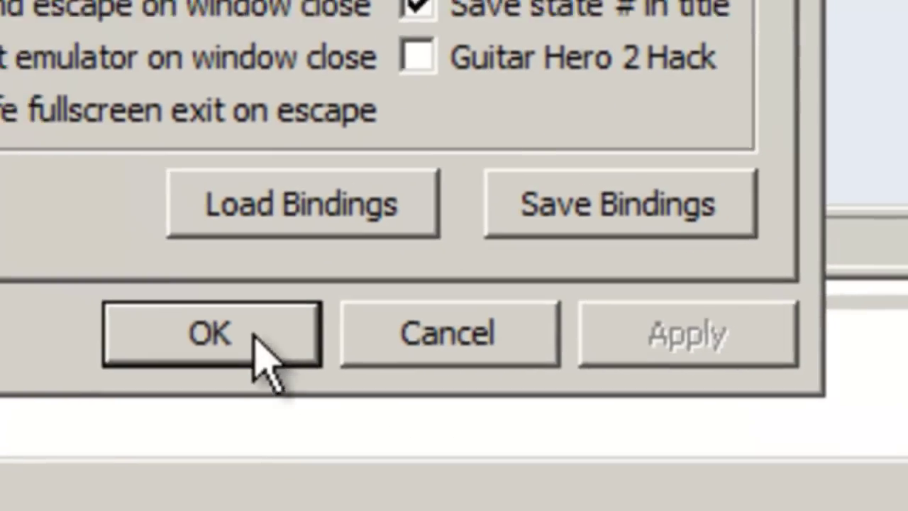
{"action": "left_click", "coordinate": [234, 340]}
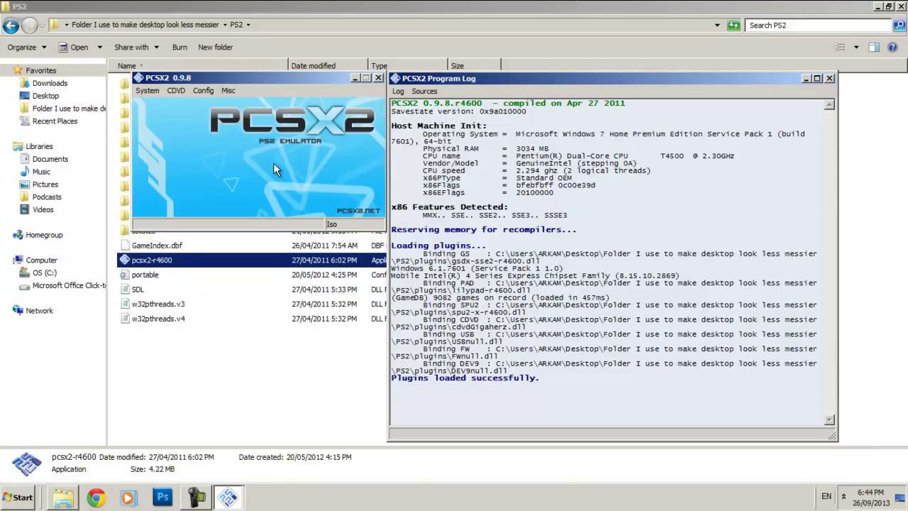
{"action": "left_click", "coordinate": [203, 90]}
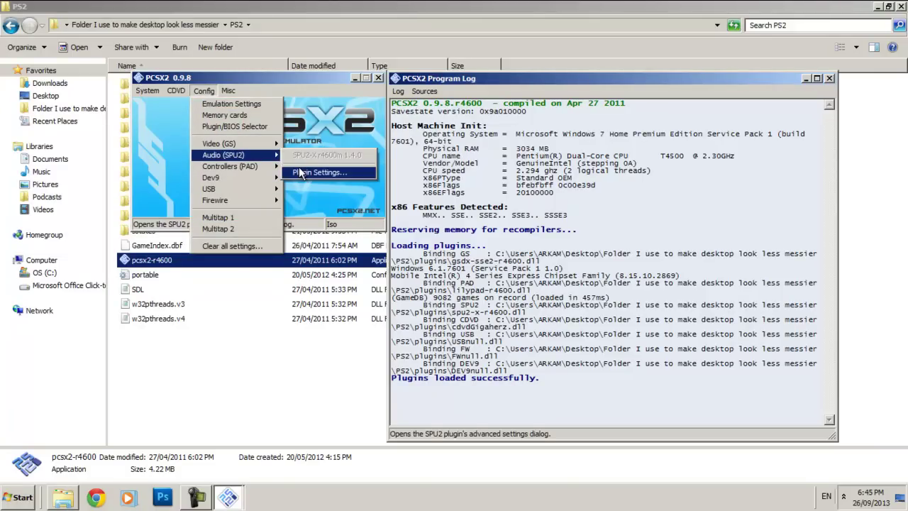
{"action": "left_click", "coordinate": [301, 173]}
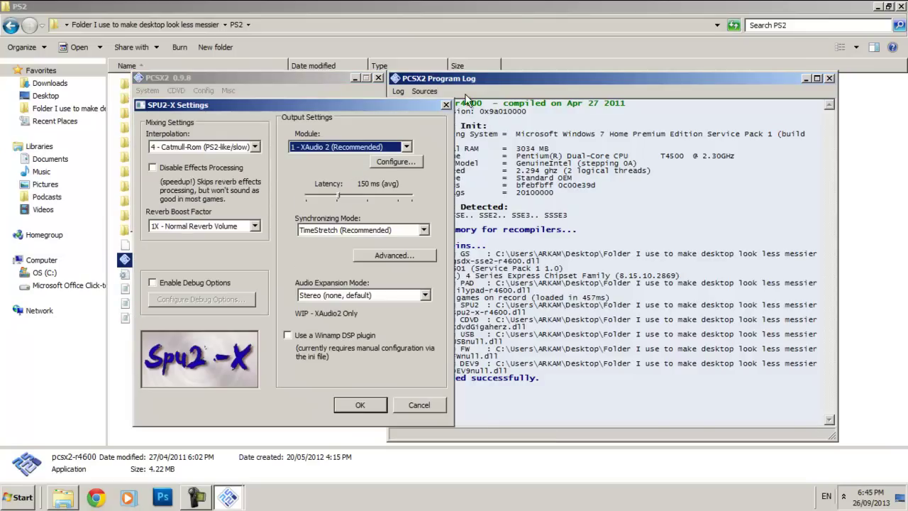
{"action": "left_click", "coordinate": [446, 105]}
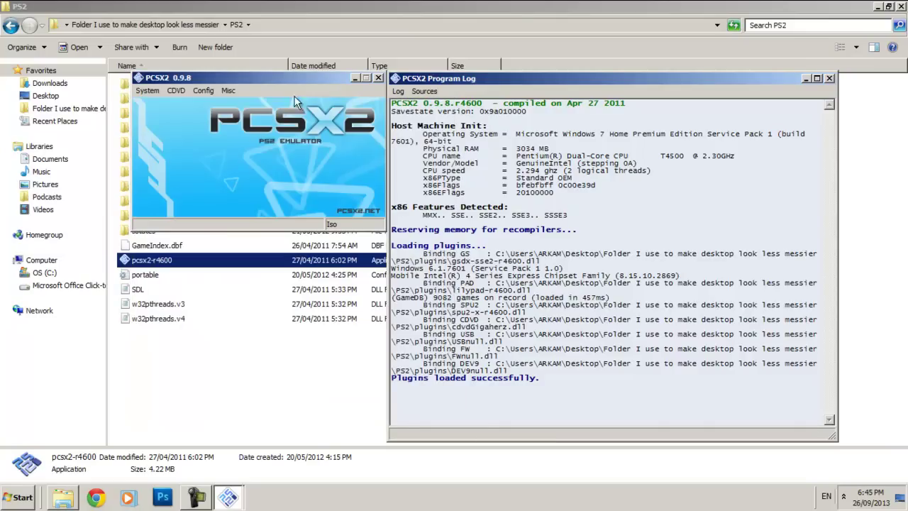
Step: Reopen the LilyPad controller plugin settings and review the binding lists of Pad 1 and Pad 2
{"action": "left_click", "coordinate": [203, 91]}
{"action": "mouse_move", "coordinate": [255, 168]}
{"action": "left_click", "coordinate": [327, 184]}
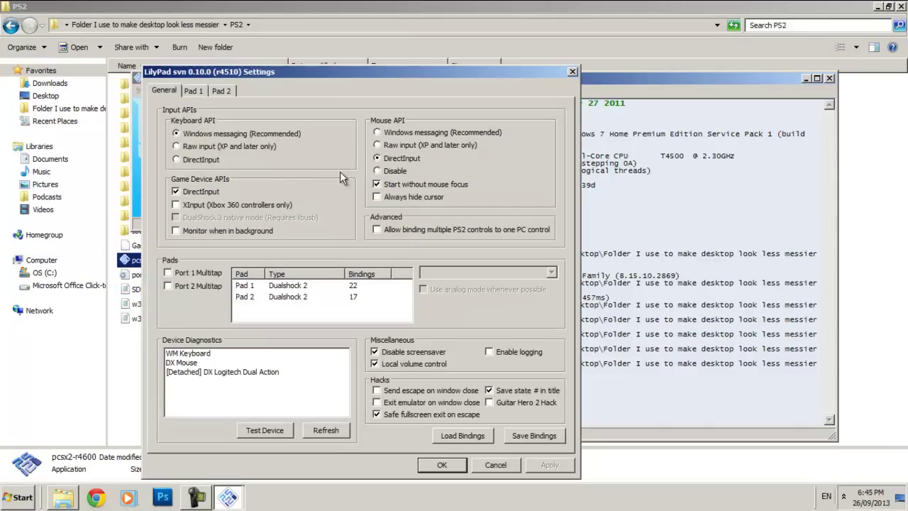
{"action": "left_click", "coordinate": [215, 91]}
{"action": "left_click", "coordinate": [197, 93]}
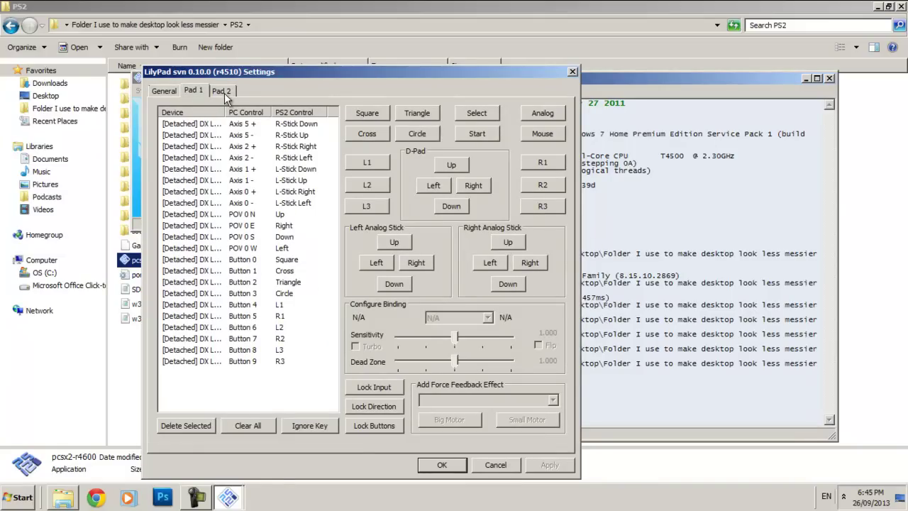
{"action": "left_click", "coordinate": [225, 95]}
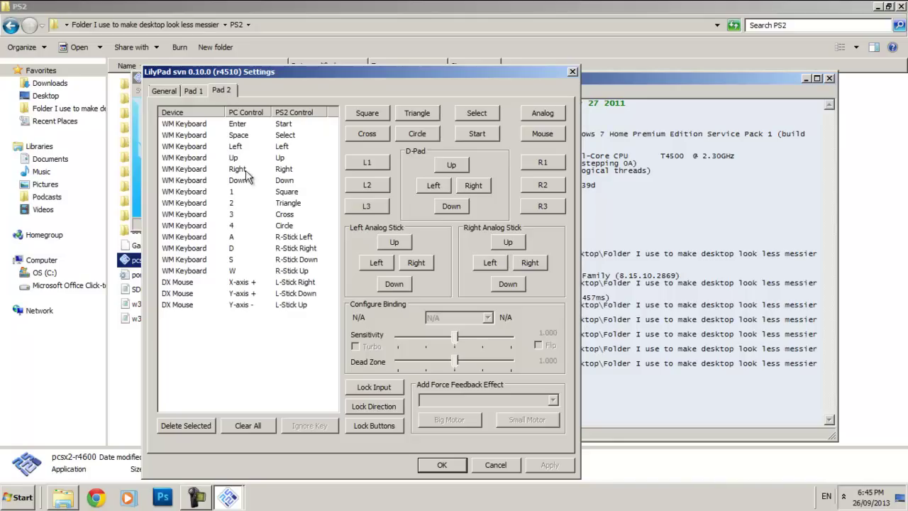
Step: Show Pad 1's controller type and analog mode options in the general LilyPad settings, and close the dialog with the settings accepted
{"action": "left_click", "coordinate": [166, 94]}
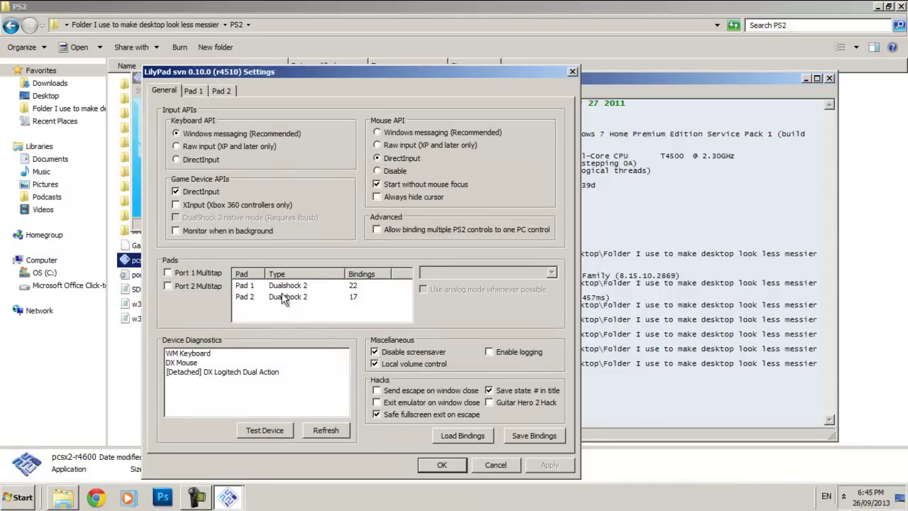
{"action": "left_click", "coordinate": [283, 288]}
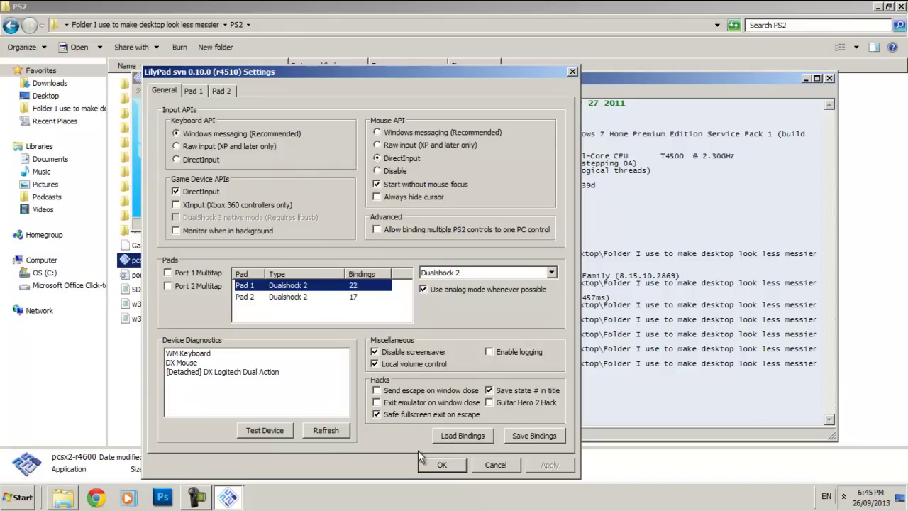
{"action": "key", "text": "Return"}
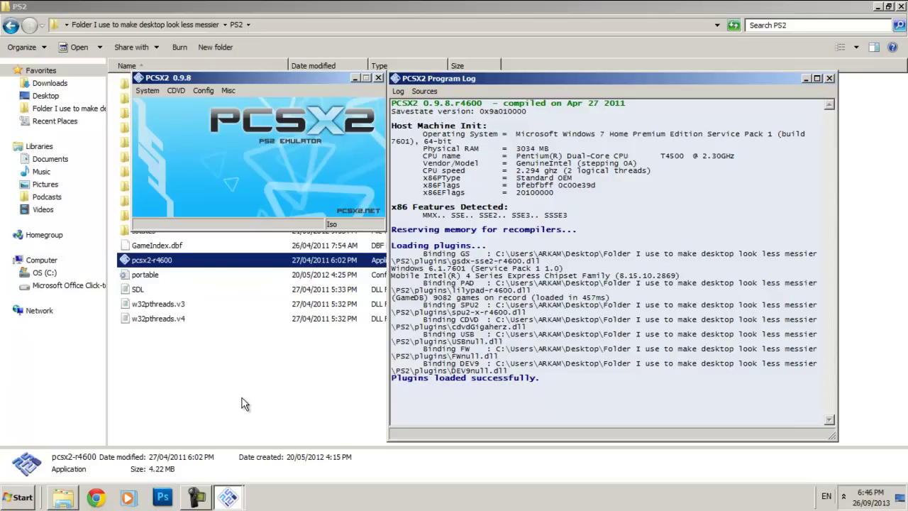
{"action": "left_click", "coordinate": [197, 497]}
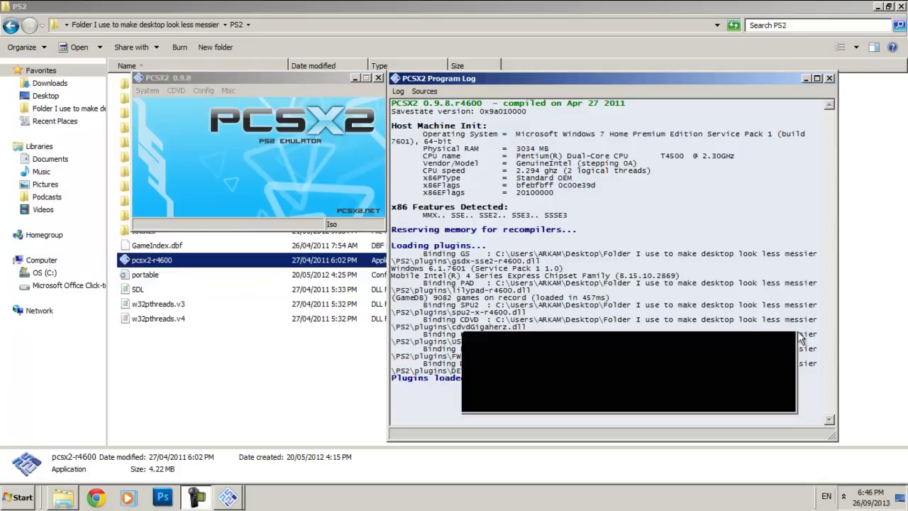